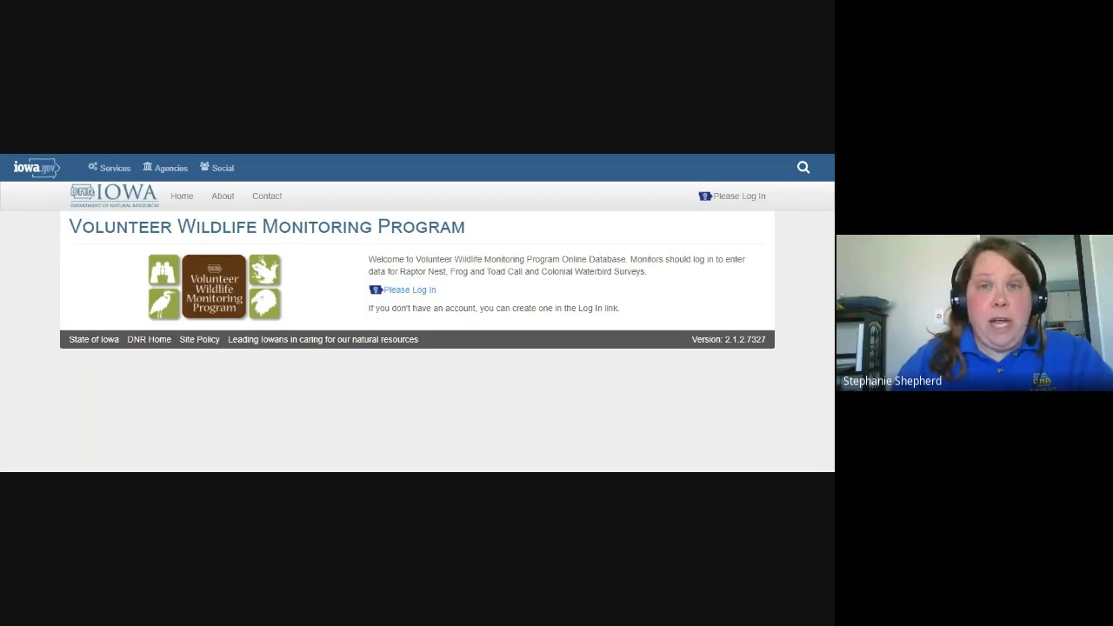
Sign in to the Volunteer Wildlife Monitoring Program with the account credentials already filled in.
click(409, 292)
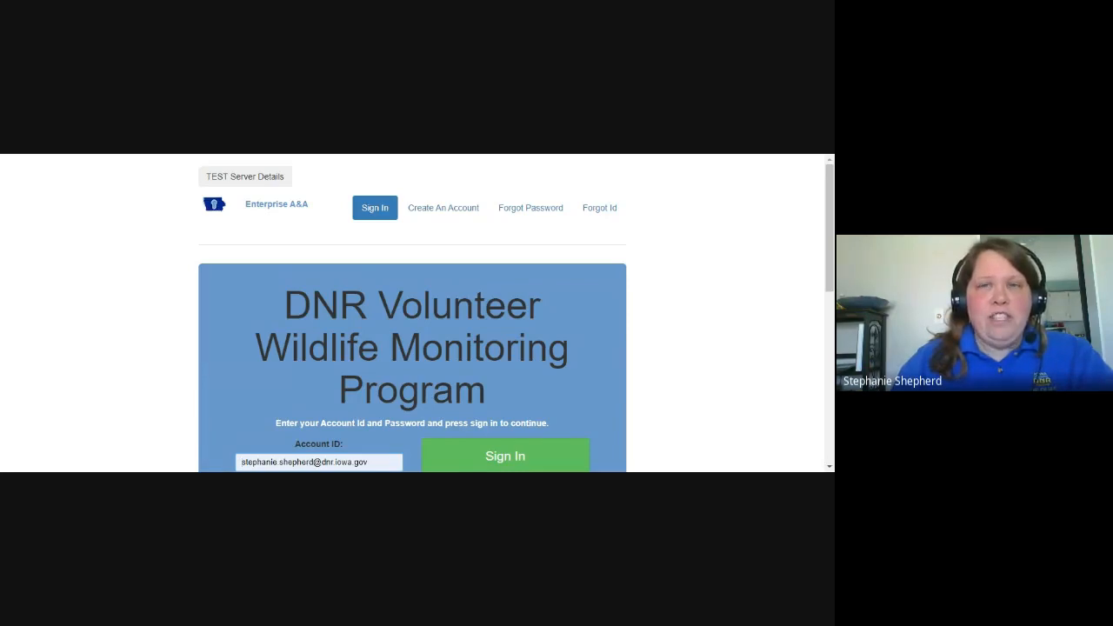
scroll(487, 279, down, 2)
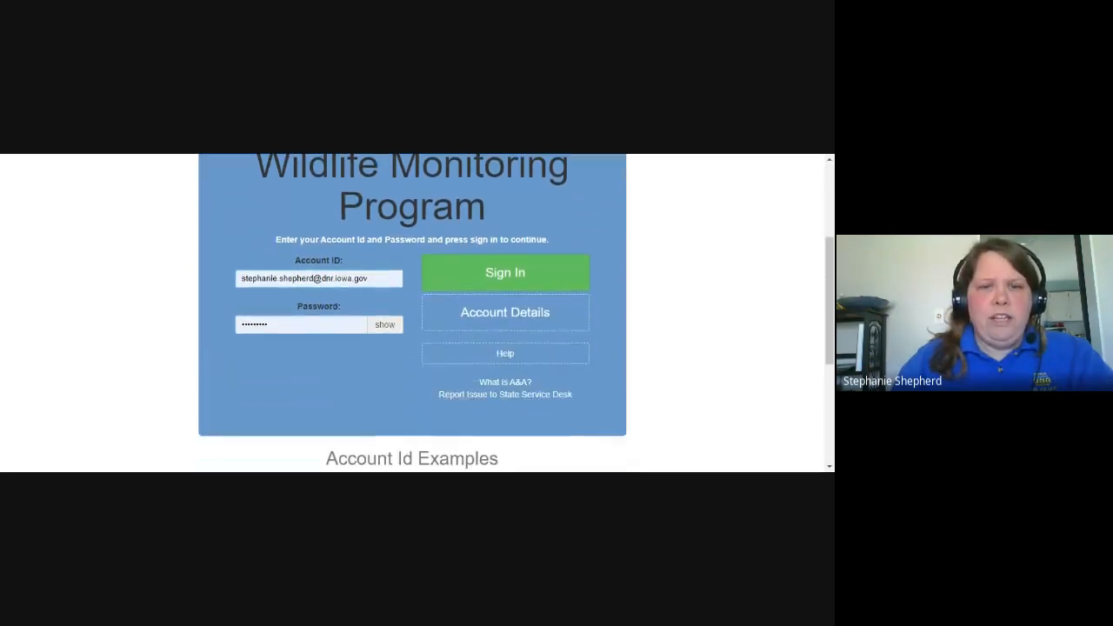
click(479, 273)
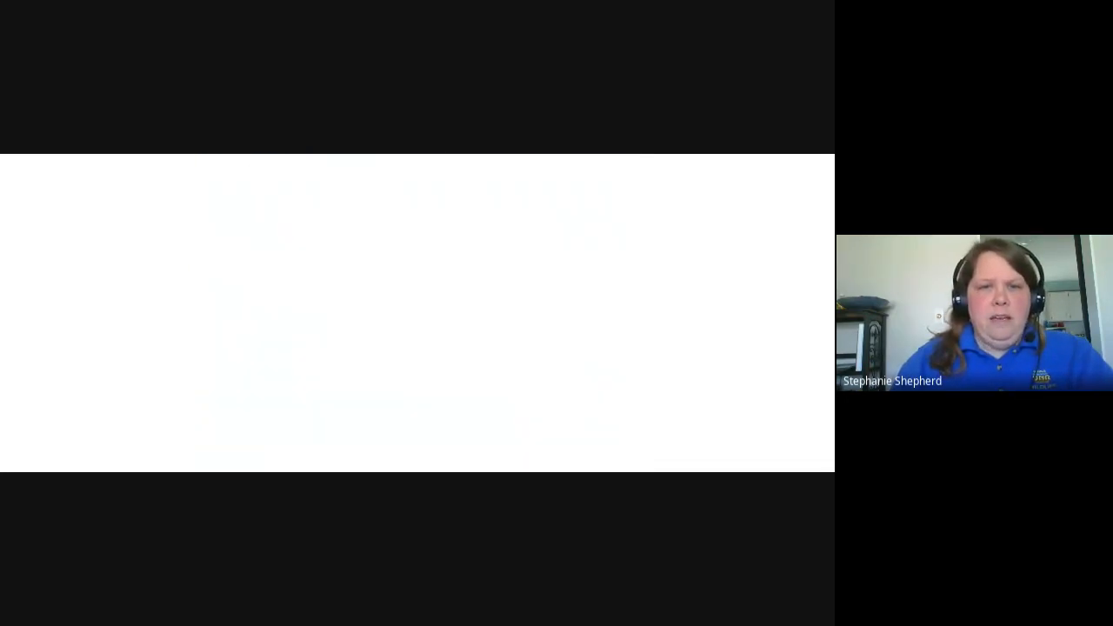
Go to data entry for Bald Eagle Nest Monitoring and open territory 75, North of Puckerbrush, for editing.
scroll(297, 310, down, 1)
scroll(296, 310, down, 1)
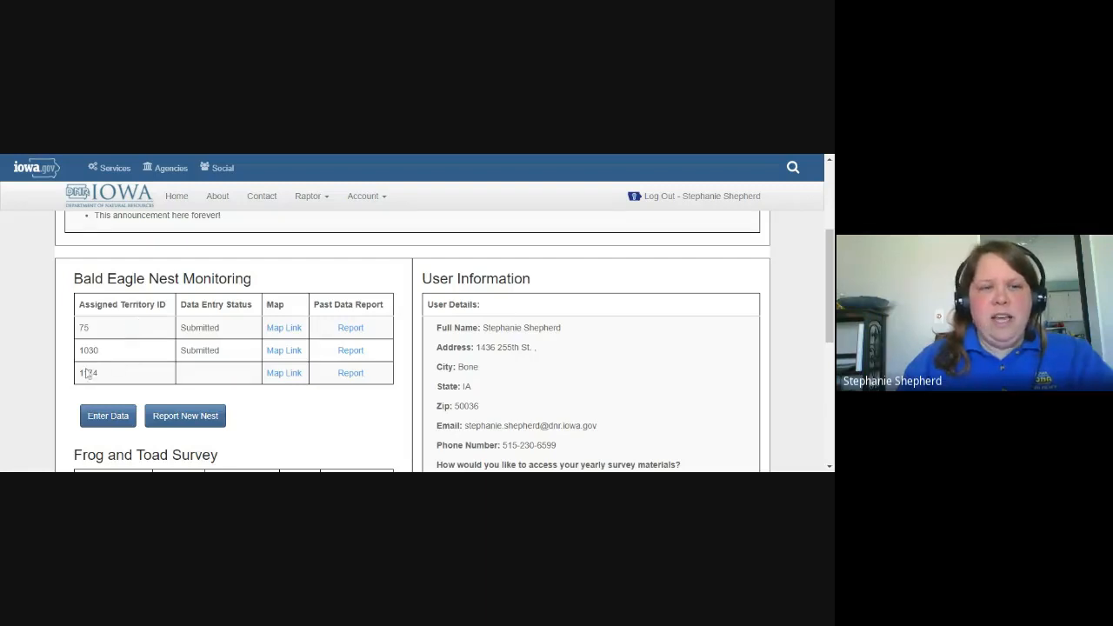
click(108, 418)
scroll(203, 378, down, 2)
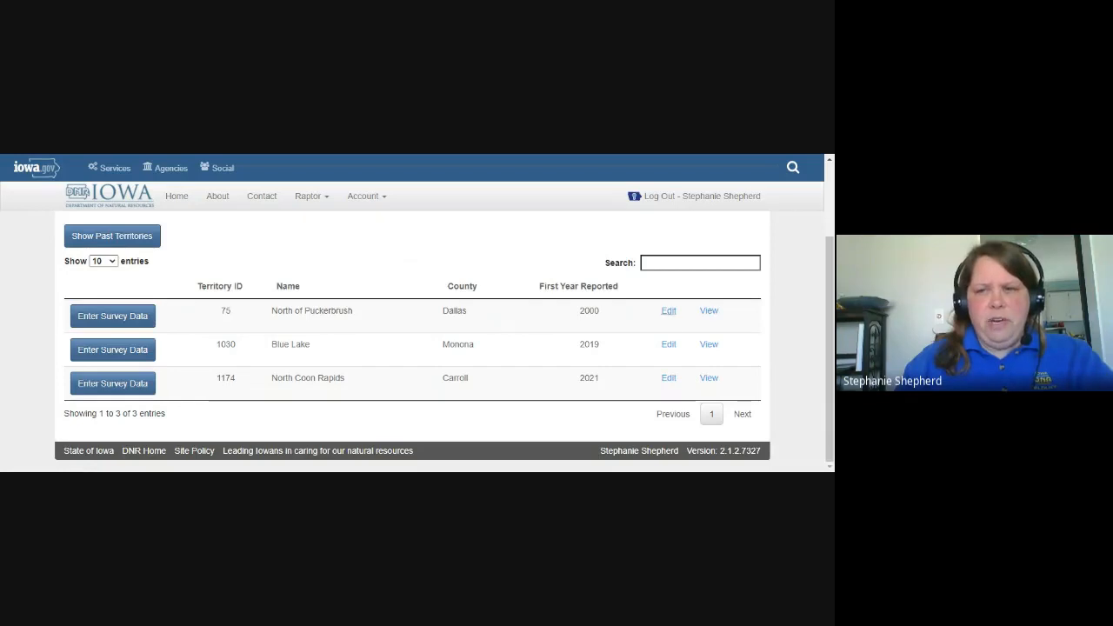
click(668, 315)
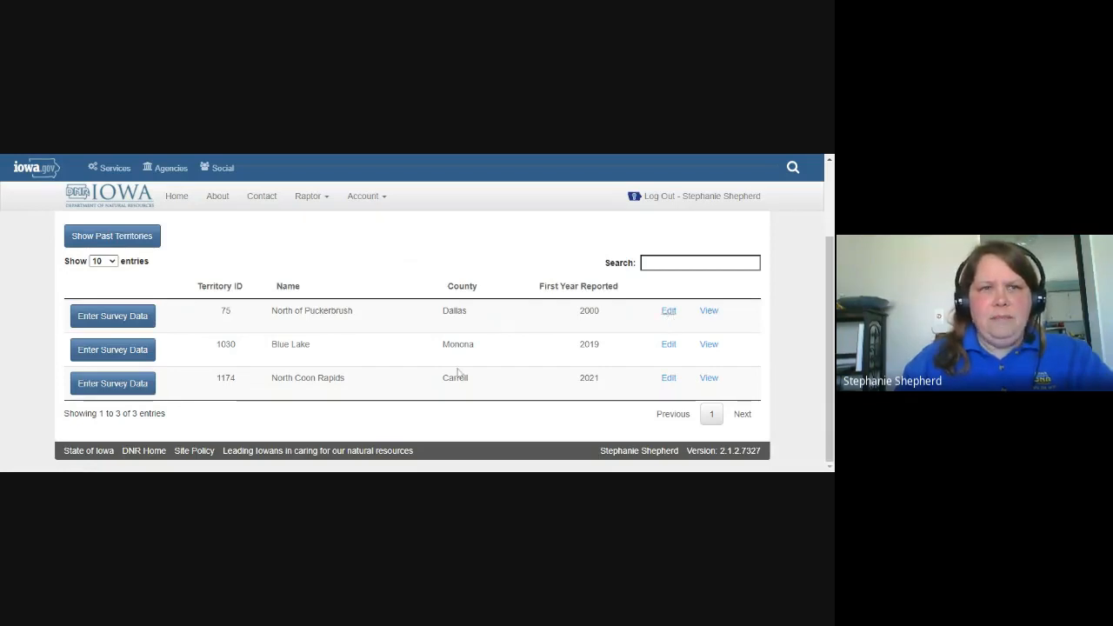
Change the nest's location description to "N. of Puckerbrush 1.5 mile" and set its tree type to Cottonwood.
scroll(458, 374, down, 5)
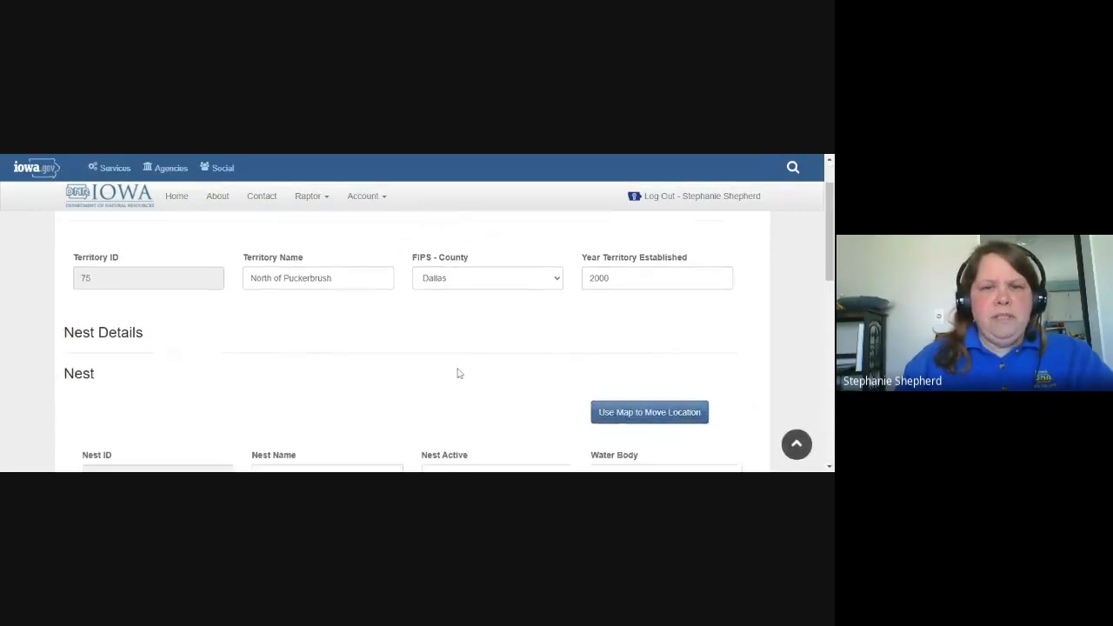
scroll(458, 369, down, 5)
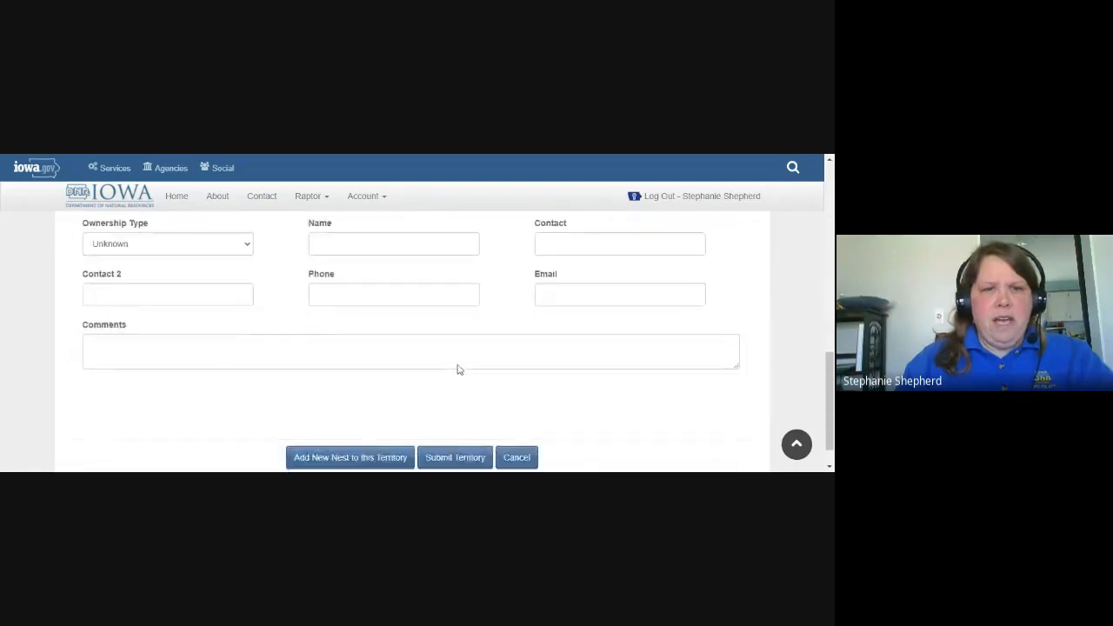
scroll(458, 370, up, 3)
scroll(458, 370, up, 6)
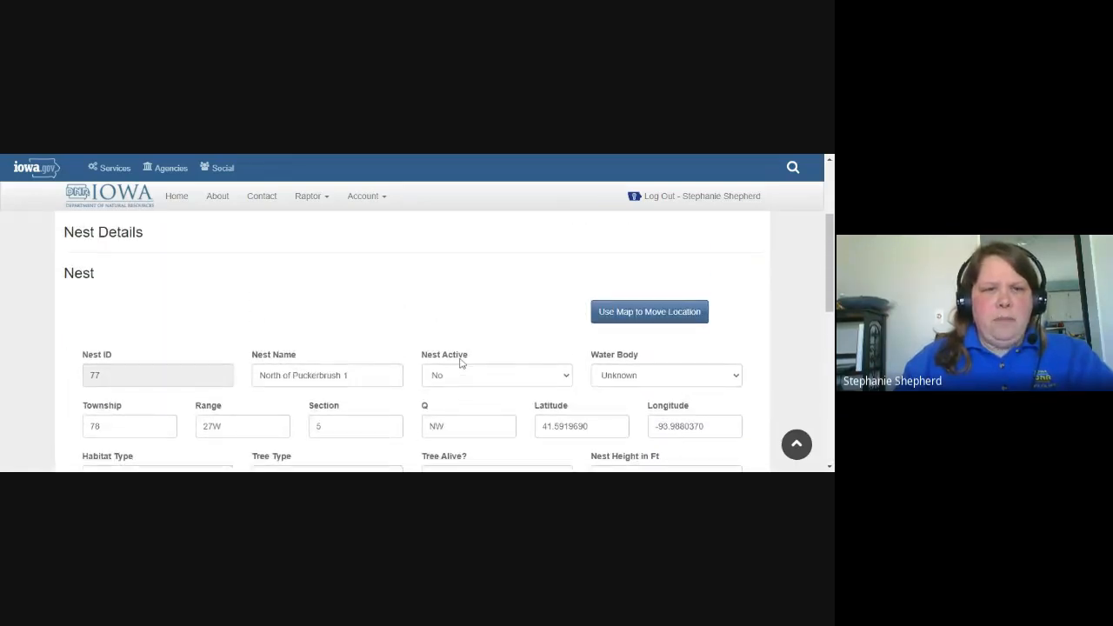
scroll(462, 363, down, 4)
click(458, 292)
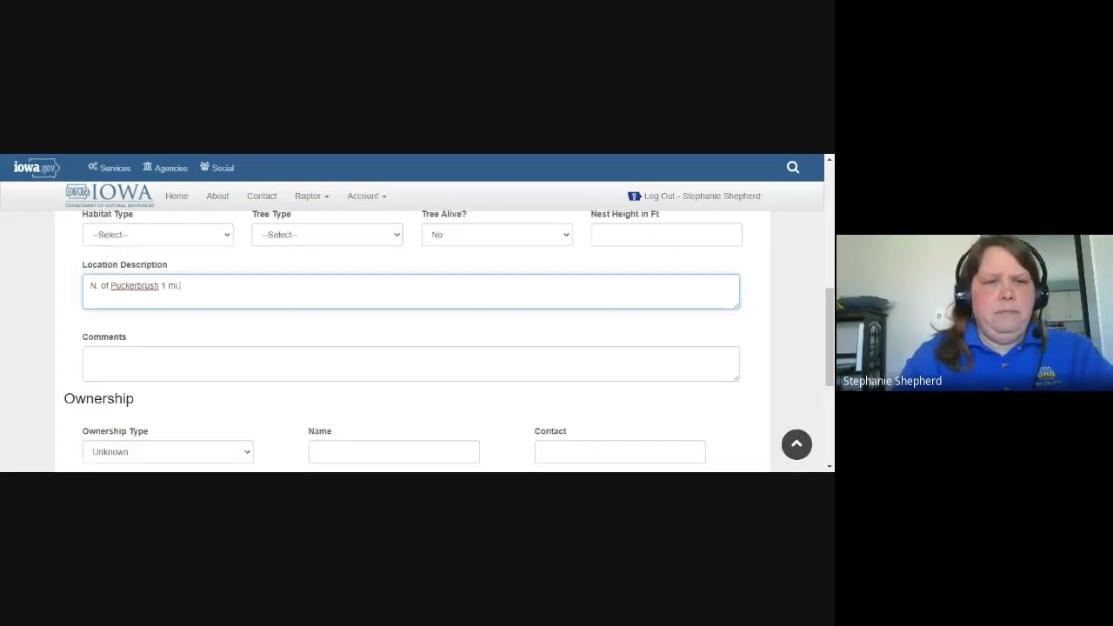
key(BackSpace)
key(BackSpace)
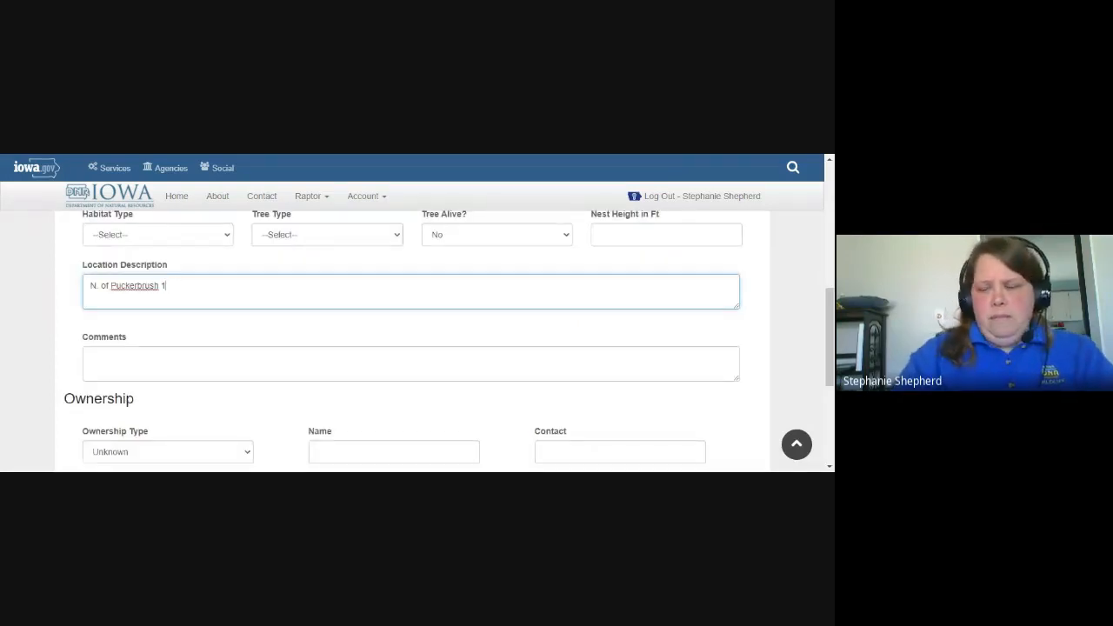
text(.5 mile)
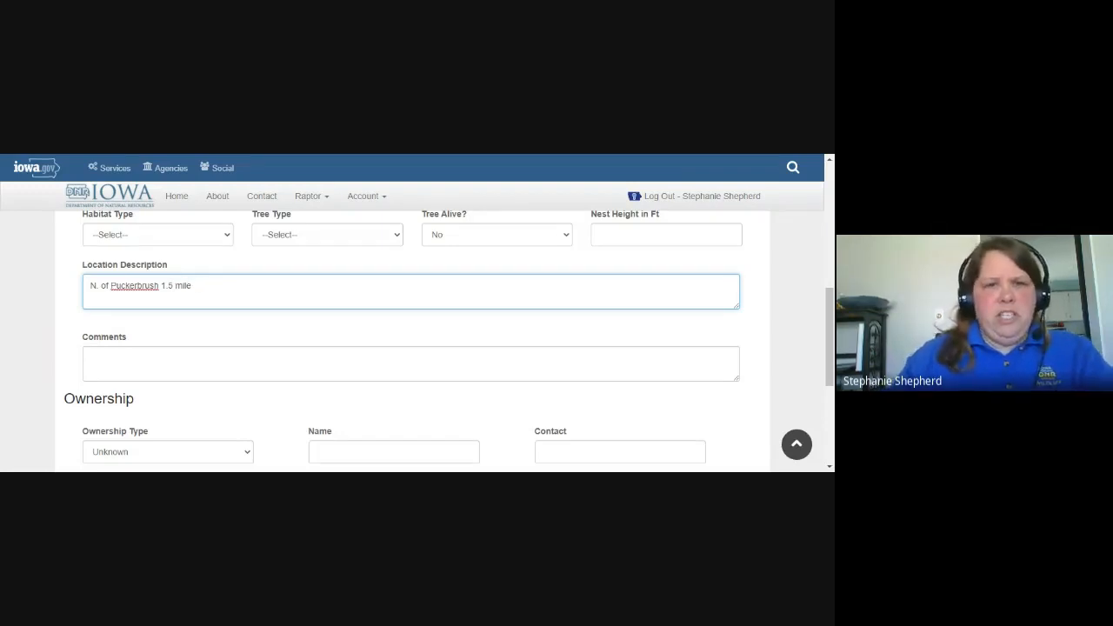
click(353, 241)
click(318, 279)
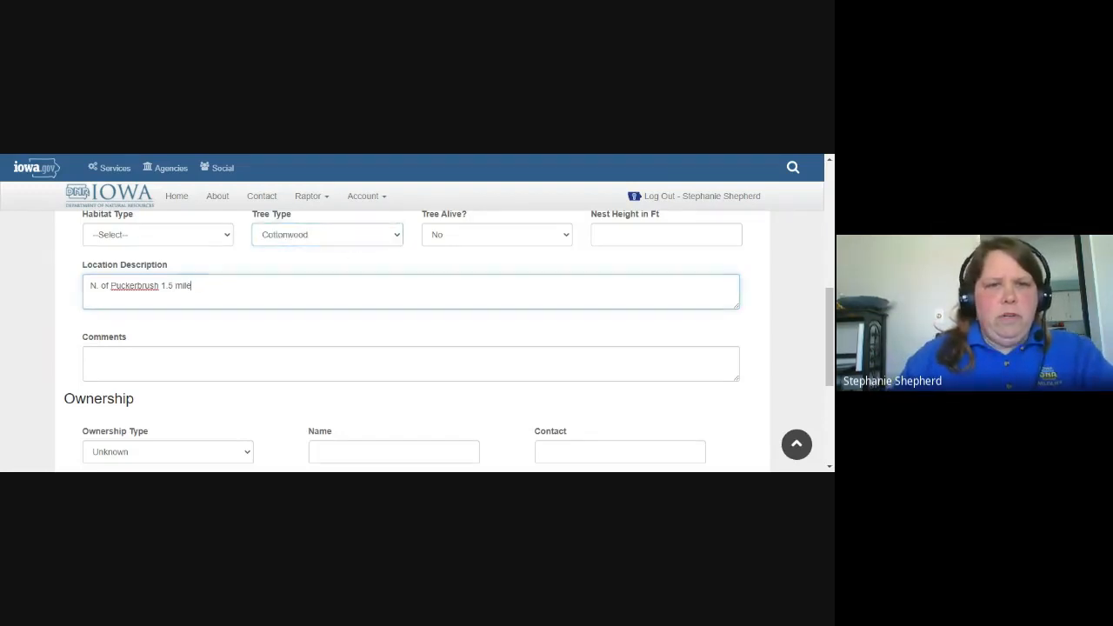
Use the map to move the nest point to the riverbank north of River Bye Rd, at about 41.5943, -93.9882.
scroll(427, 273, up, 2)
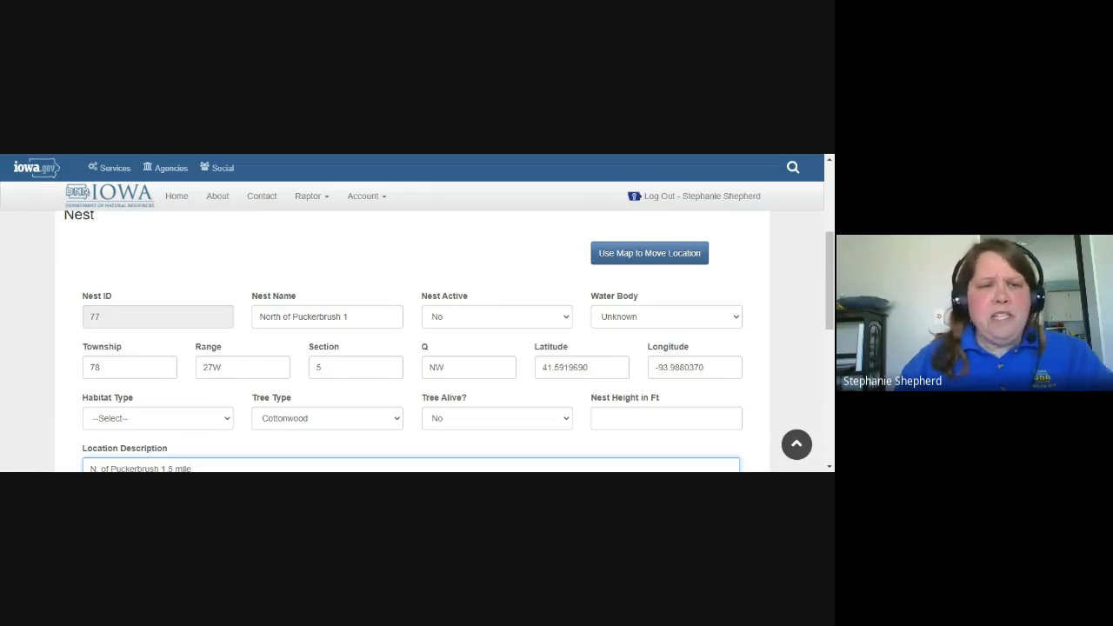
click(652, 253)
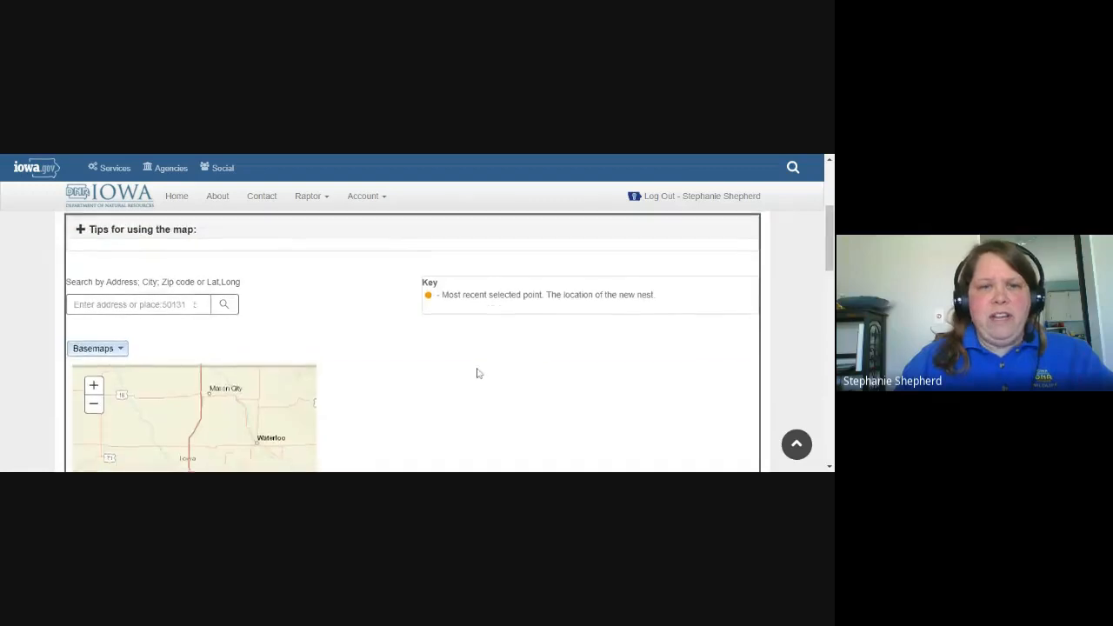
drag(832, 234, 822, 261)
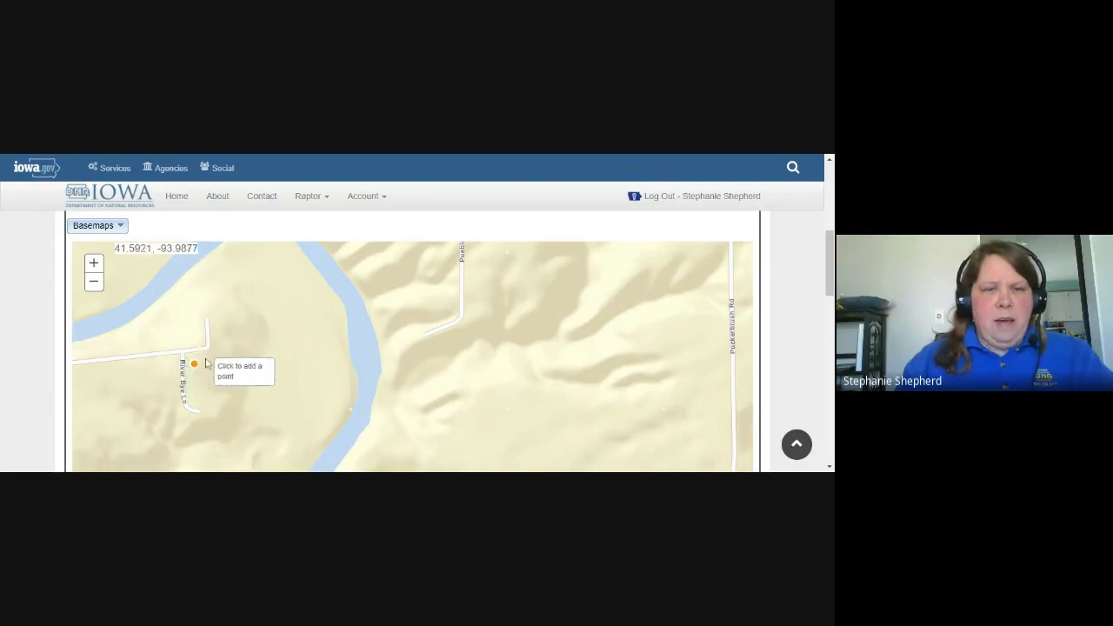
scroll(307, 365, down, 1)
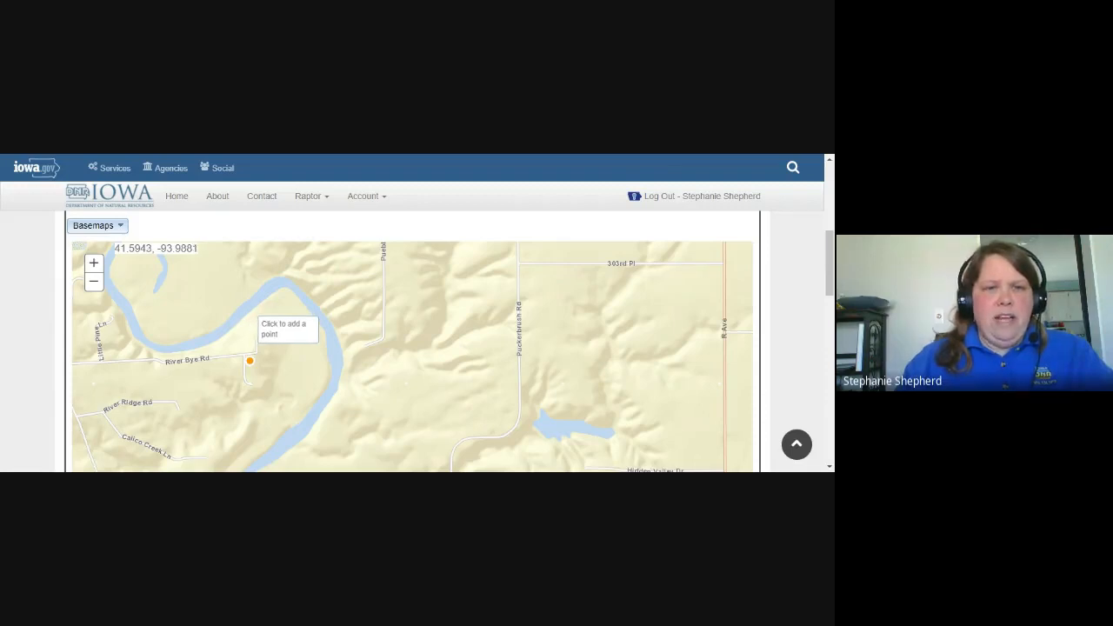
click(247, 319)
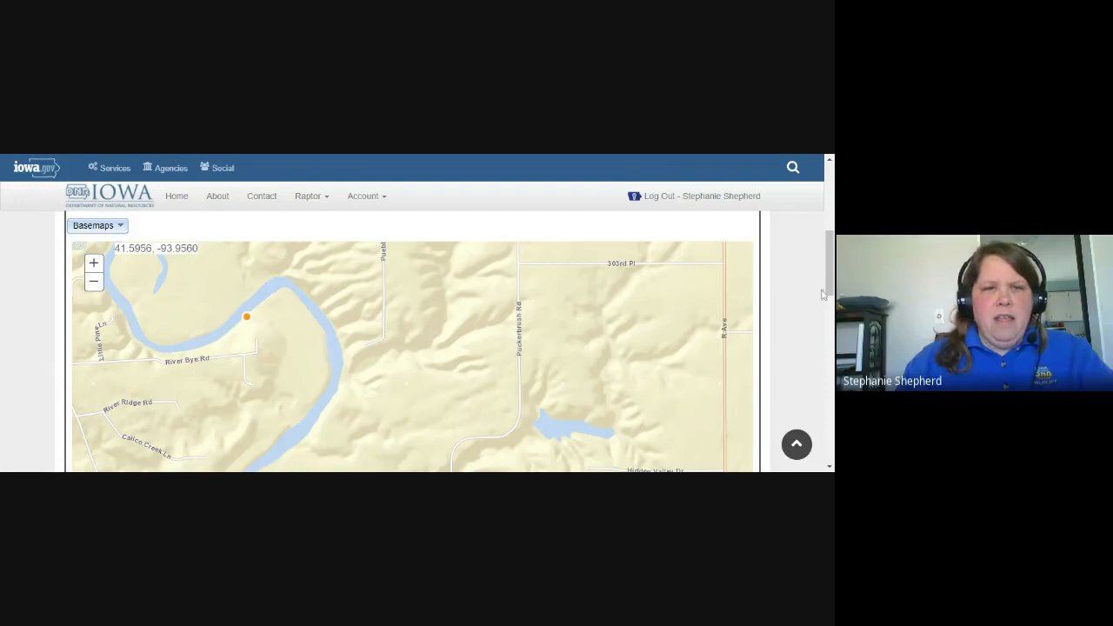
Switch the basemap to Air Photos with Roads and examine the nest point's surroundings along the river up close.
click(95, 225)
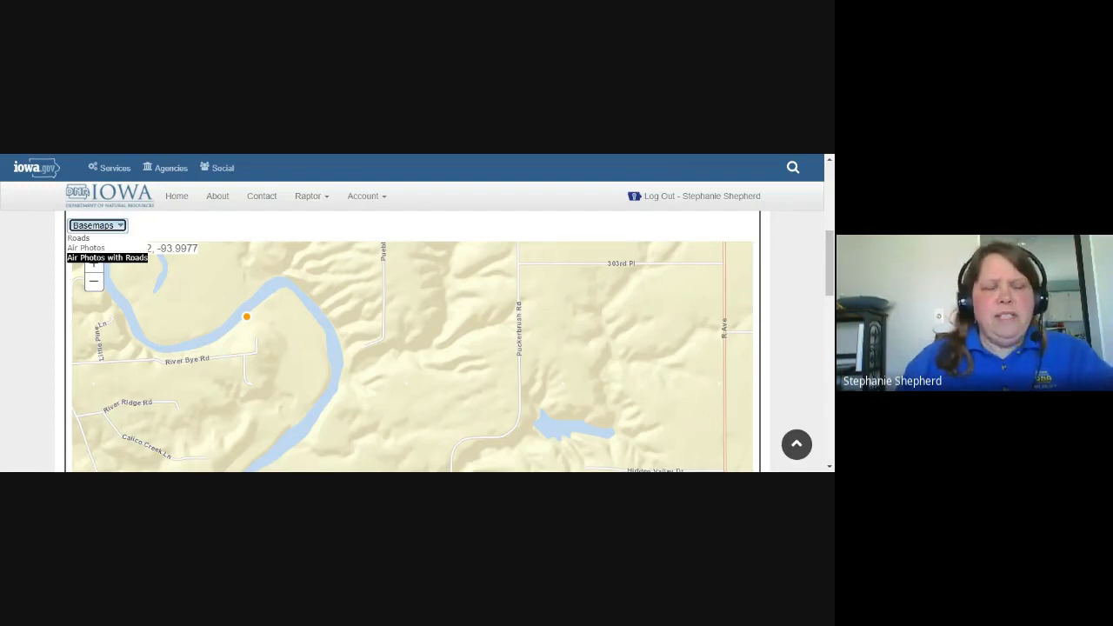
click(108, 258)
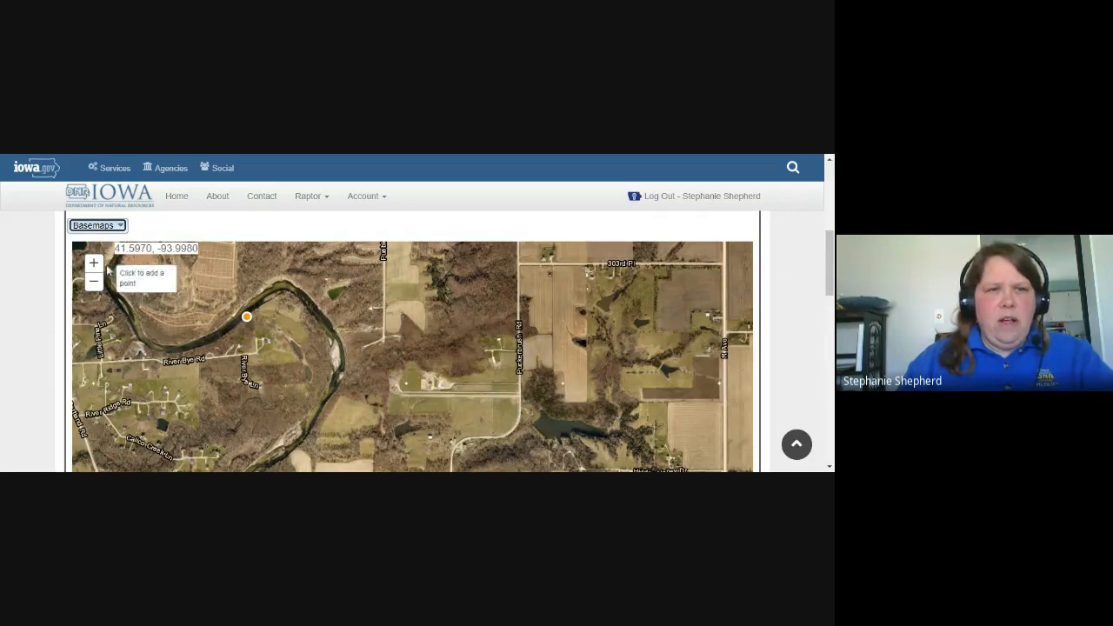
click(93, 262)
mouse_move(185, 297)
mouse_down()
mouse_move(525, 373)
mouse_move(442, 369)
mouse_move(405, 349)
mouse_move(399, 380)
mouse_up()
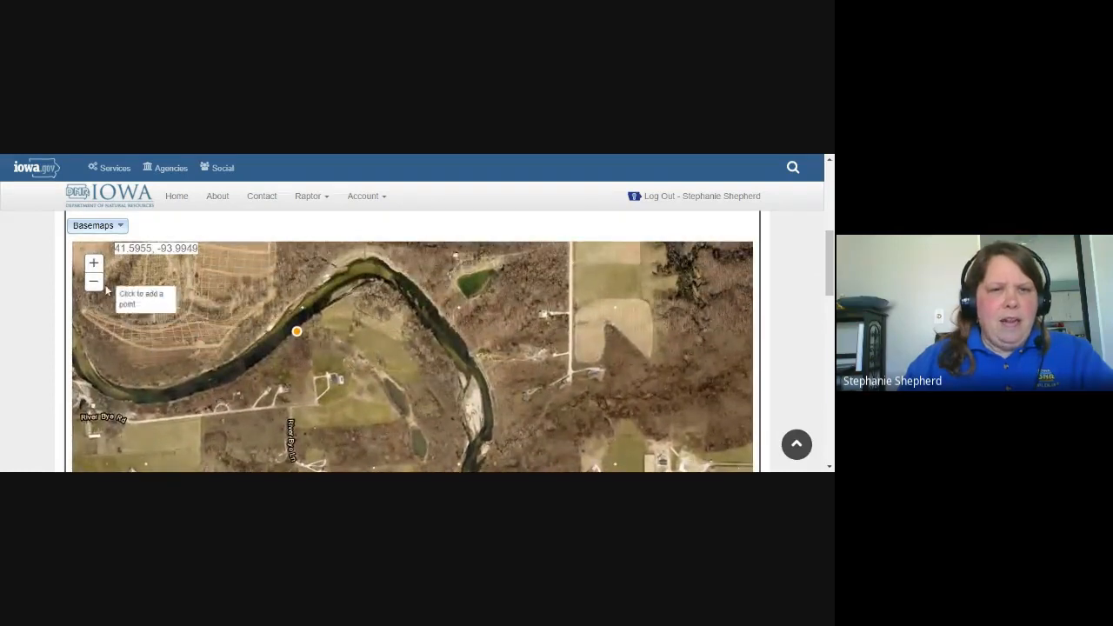
click(93, 263)
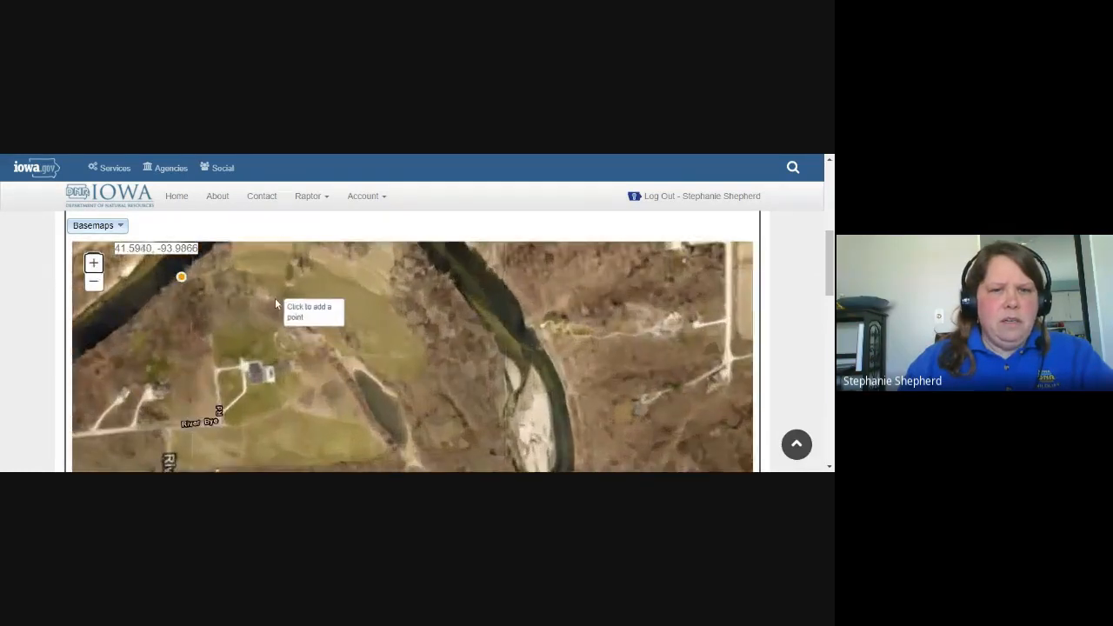
drag(275, 300, 438, 352)
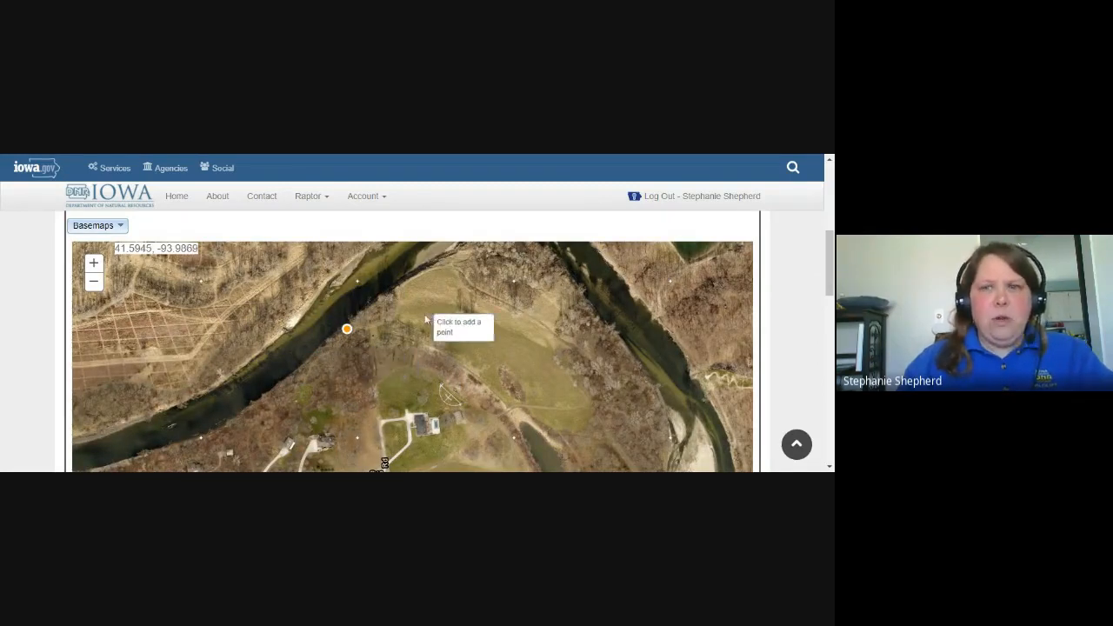
Save the nest location chosen on the map to the nest details.
mouse_move(829, 262)
mouse_down()
mouse_move(829, 339)
mouse_move(828, 269)
mouse_up()
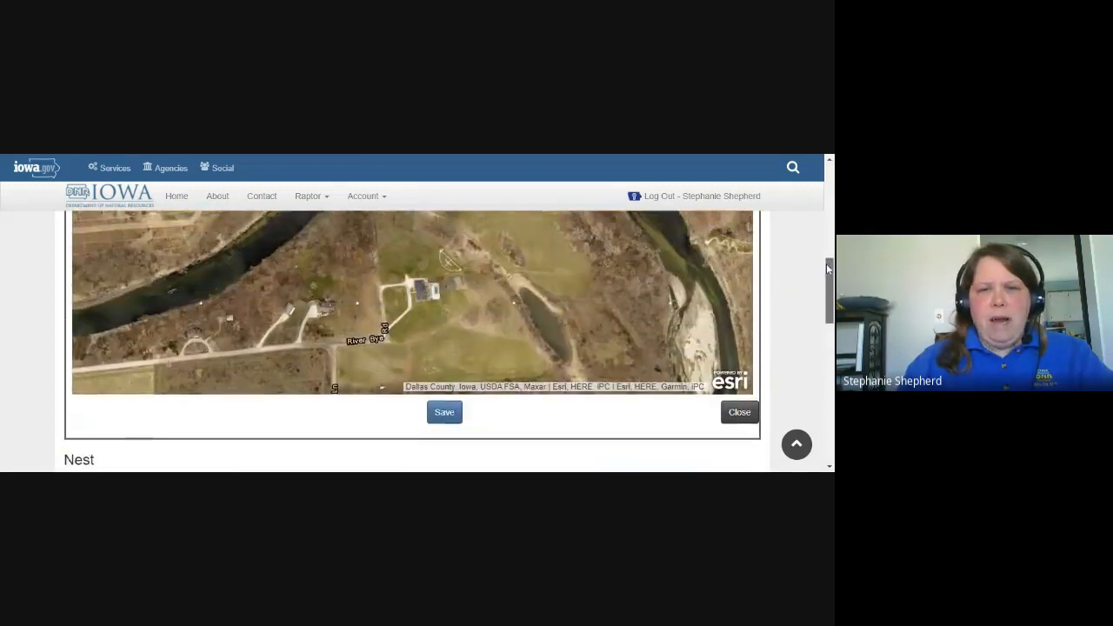
click(443, 414)
scroll(446, 423, down, 3)
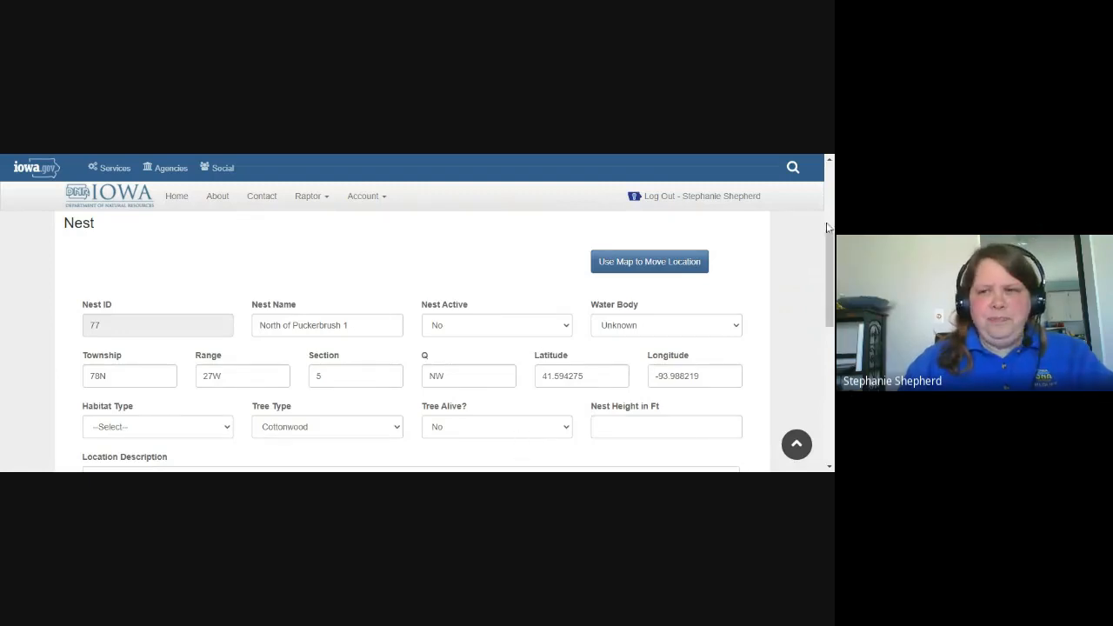
Set the nest's ownership type to Private and submit the territory.
scroll(828, 227, down, 3)
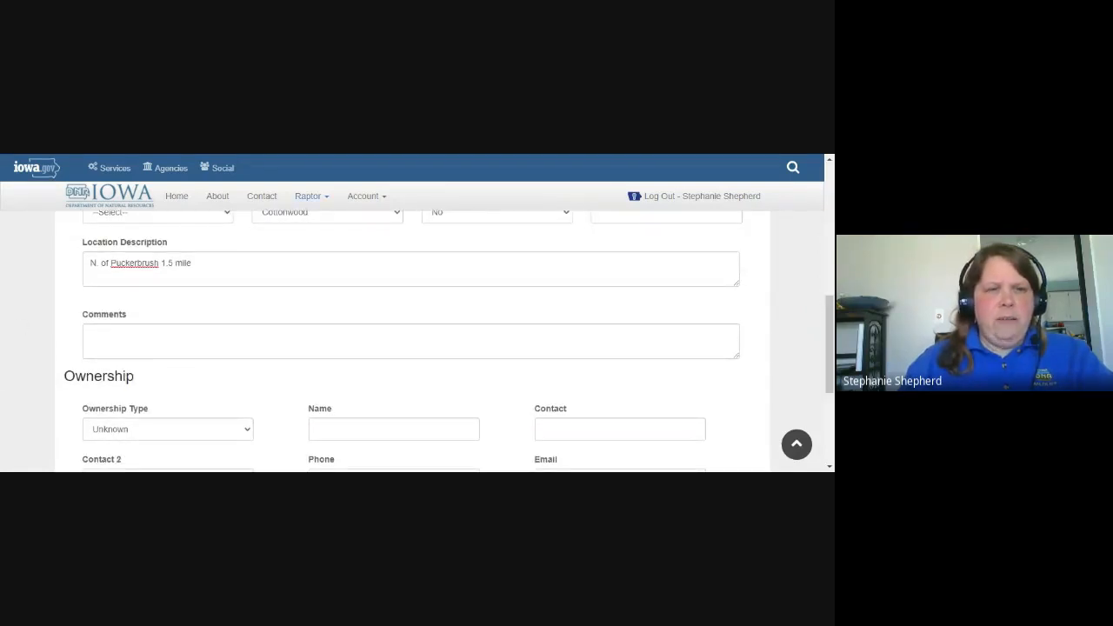
scroll(830, 373, down, 3)
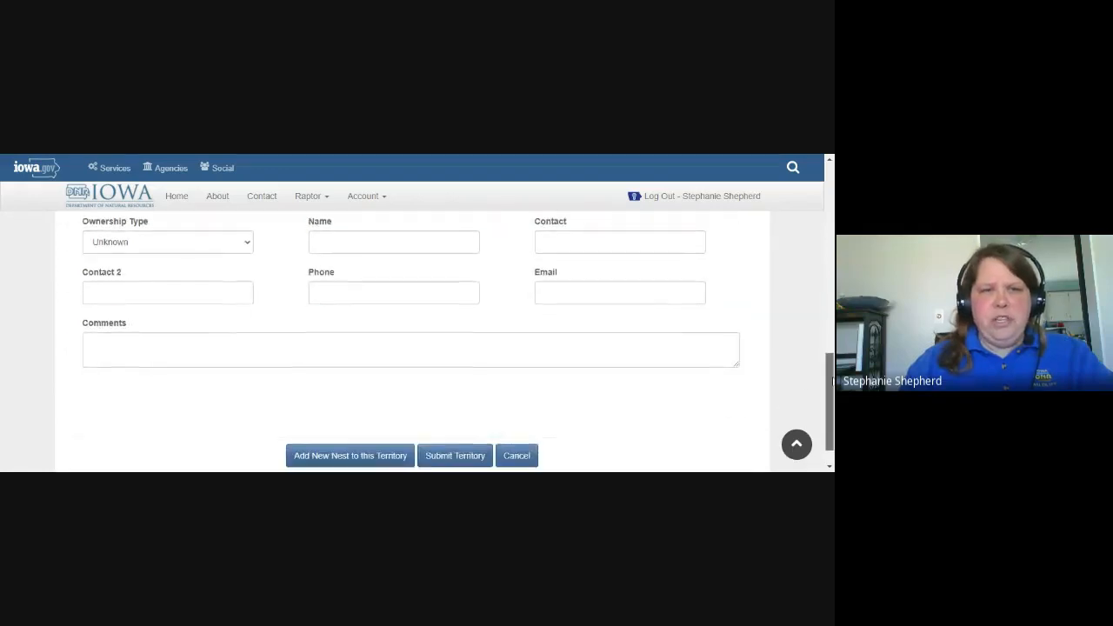
click(148, 259)
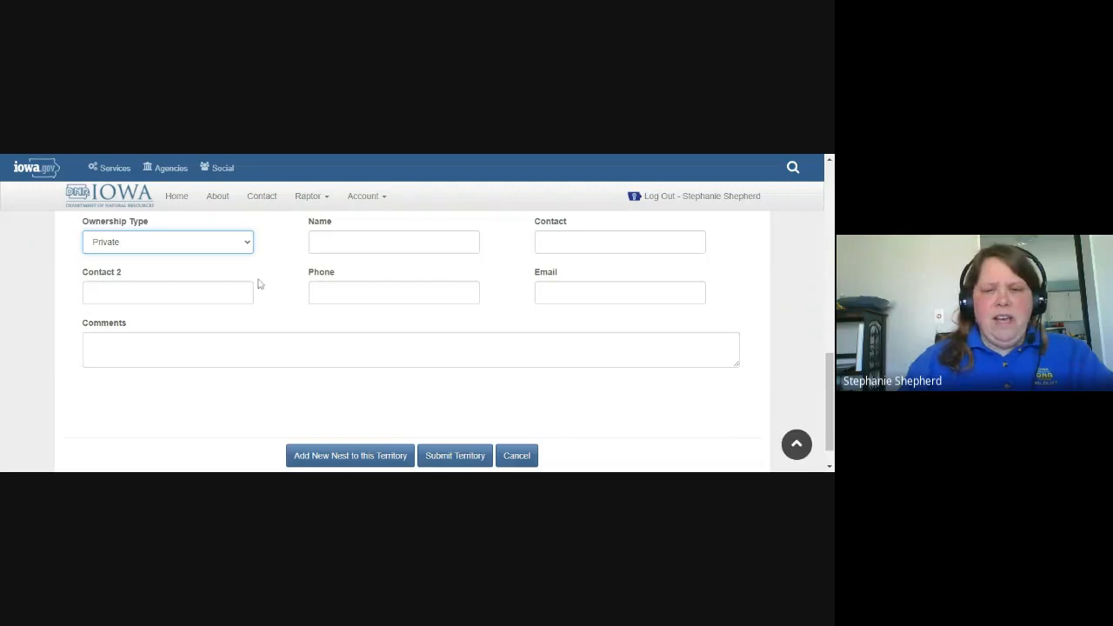
click(449, 458)
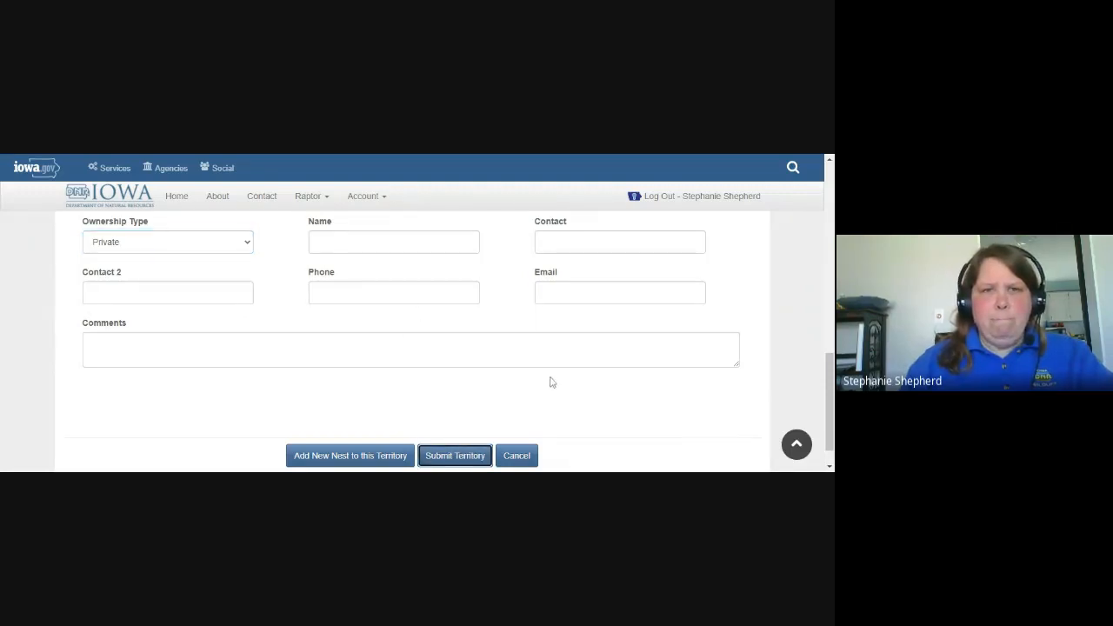